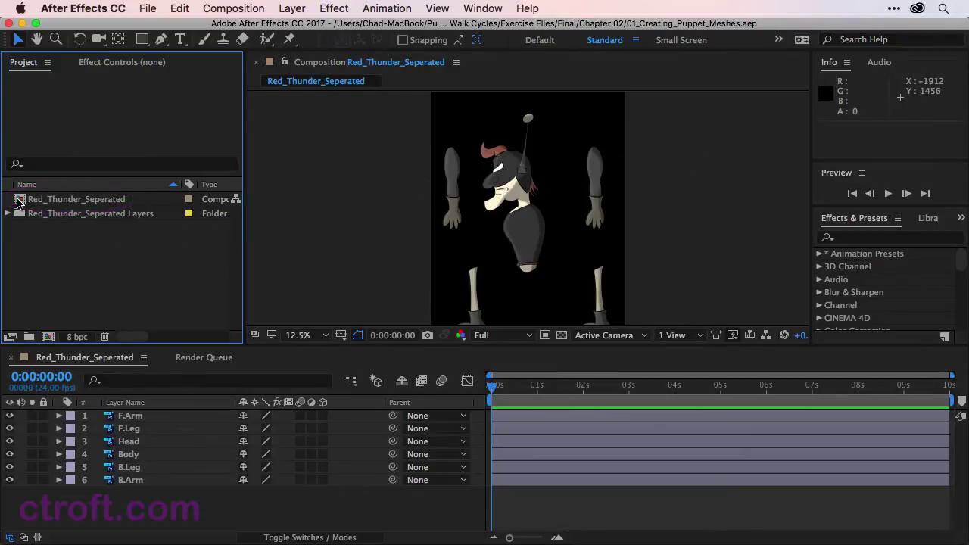
- Nest the Red_Thunder_Seperated comp in a new comp, Red_Thunder_Seperated 2, and check its layers
drag(19, 200, 48, 337)
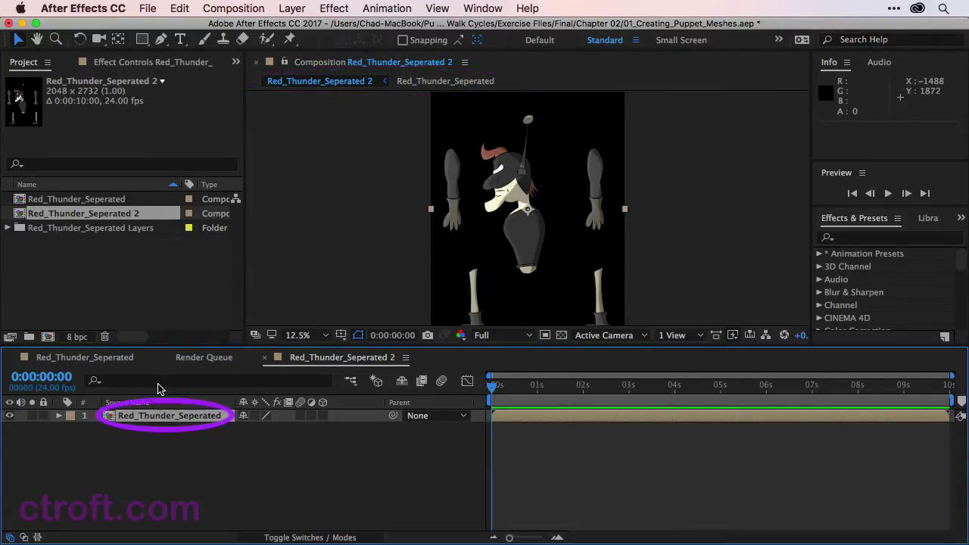
double_click(114, 421)
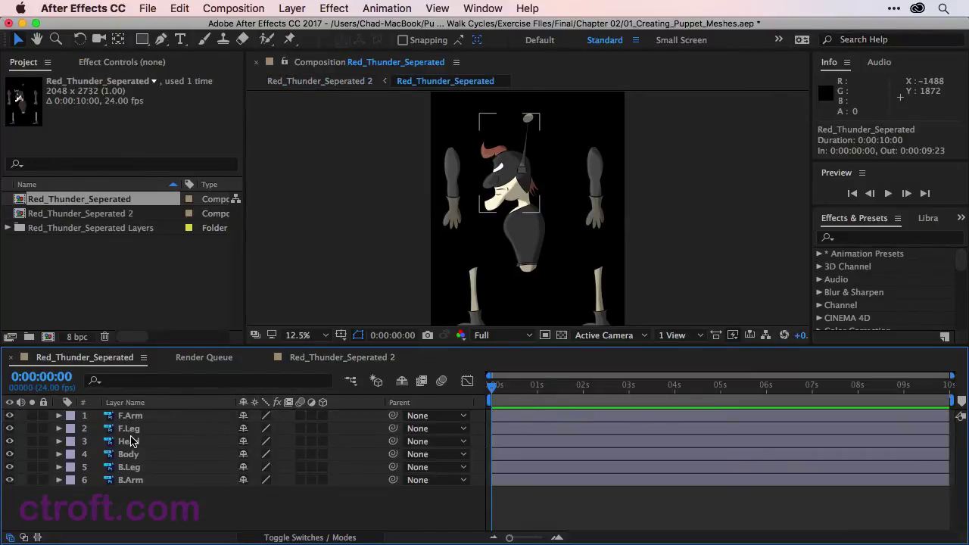
click(329, 357)
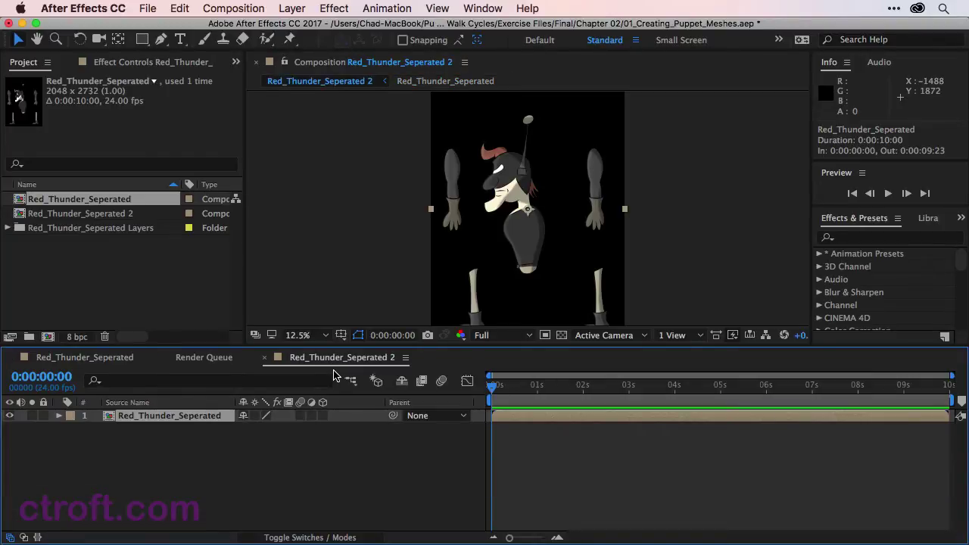
- Rename the Red_Thunder_Seperated 2 comp to 'Red Thunder - Walk Cycle' in the Project panel
click(93, 215)
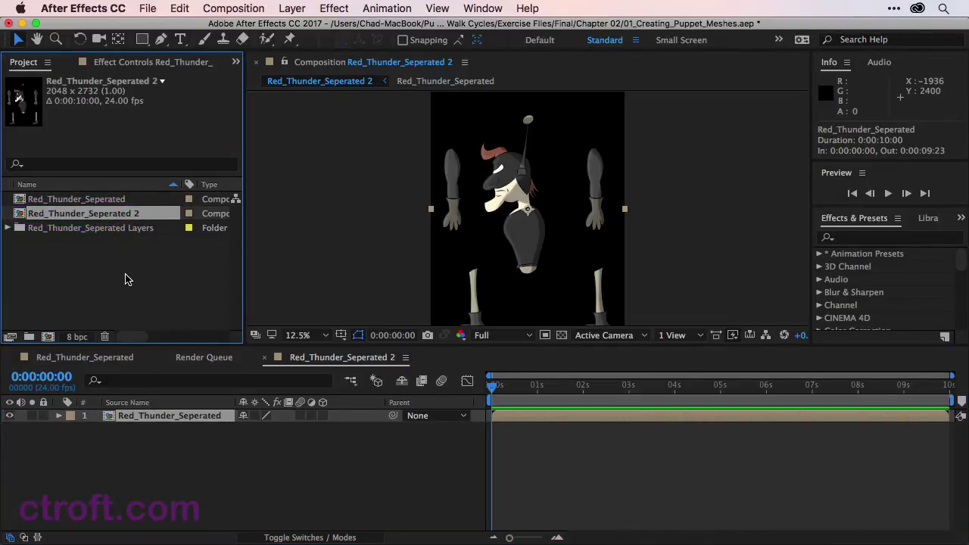
key(Return)
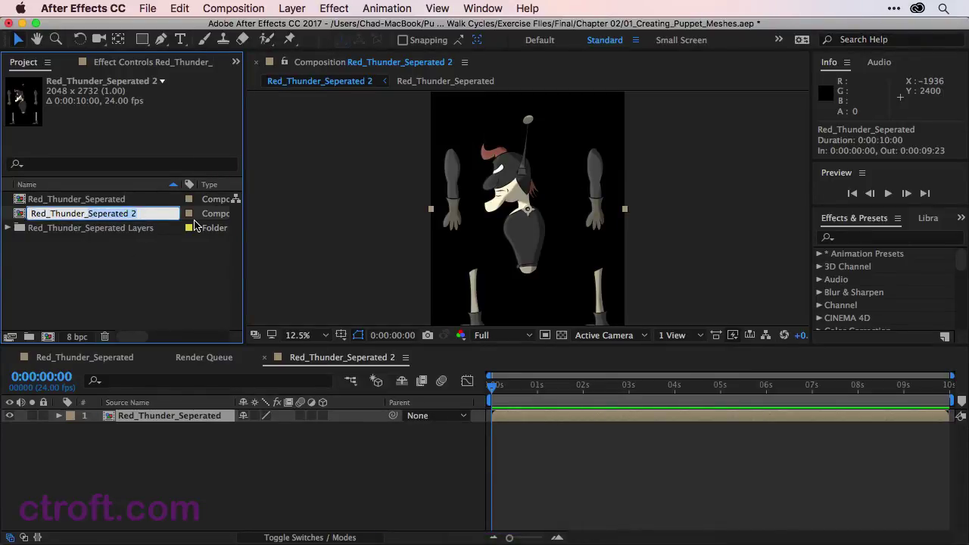
key(Right)
key(BackSpace)
key(BackSpace)
key(BackSpace)
key(BackSpace)
key(BackSpace)
key(BackSpace)
key(BackSpace)
key(BackSpace)
key(BackSpace)
key(BackSpace)
key(BackSpace)
key(BackSpace)
key(BackSpace)
key(BackSpace)
key(BackSpace)
key(BackSpace)
key(BackSpace)
key(BackSpace)
key(BackSpace)
key(BackSpace)
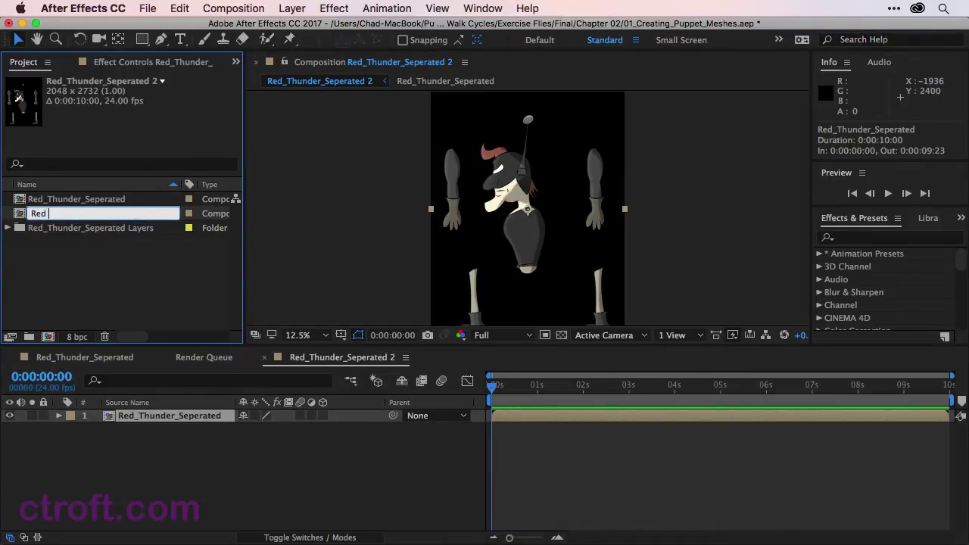
text(Thunder - Walk Cycle)
key(Return)
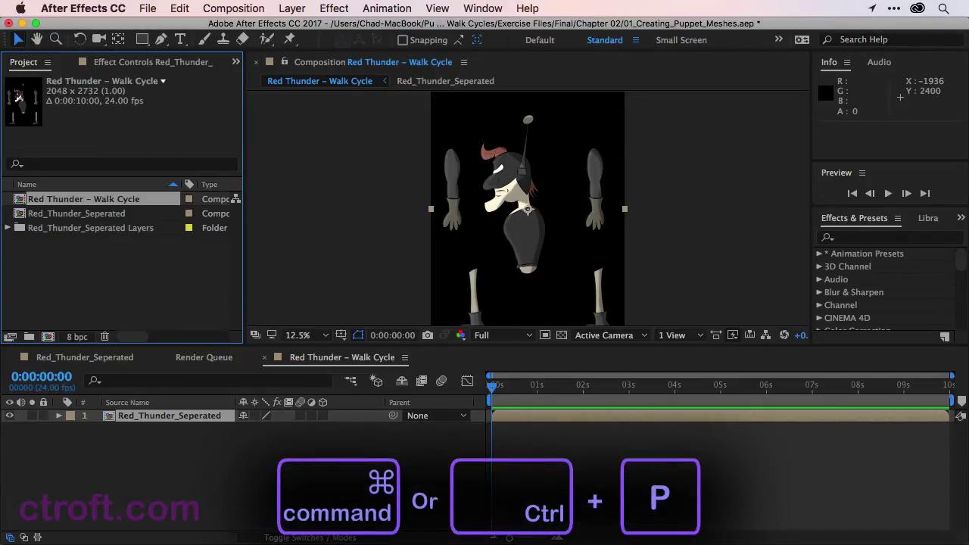
- Activate the Puppet Pin Tool (Cmd+P), with Expansion 19 and 300 triangles
key(super+p)
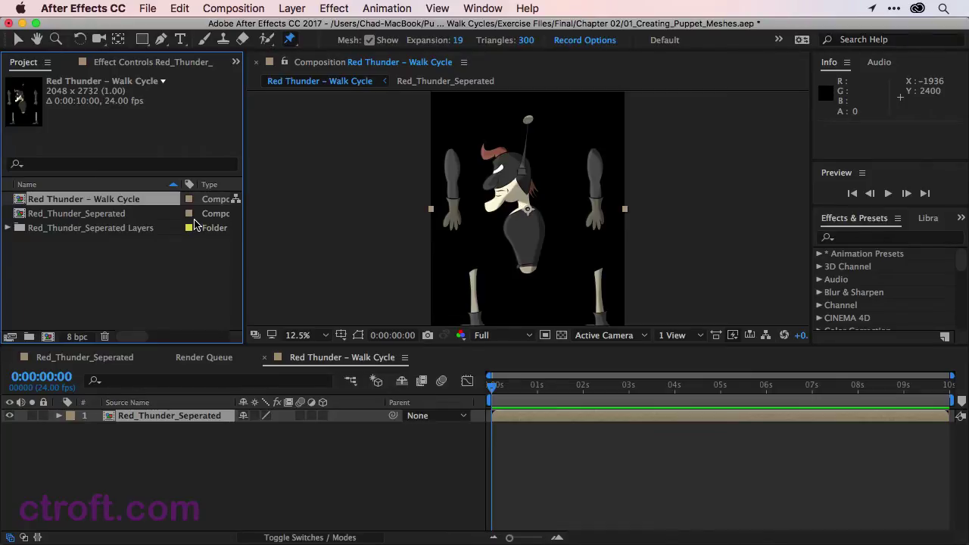
click(294, 44)
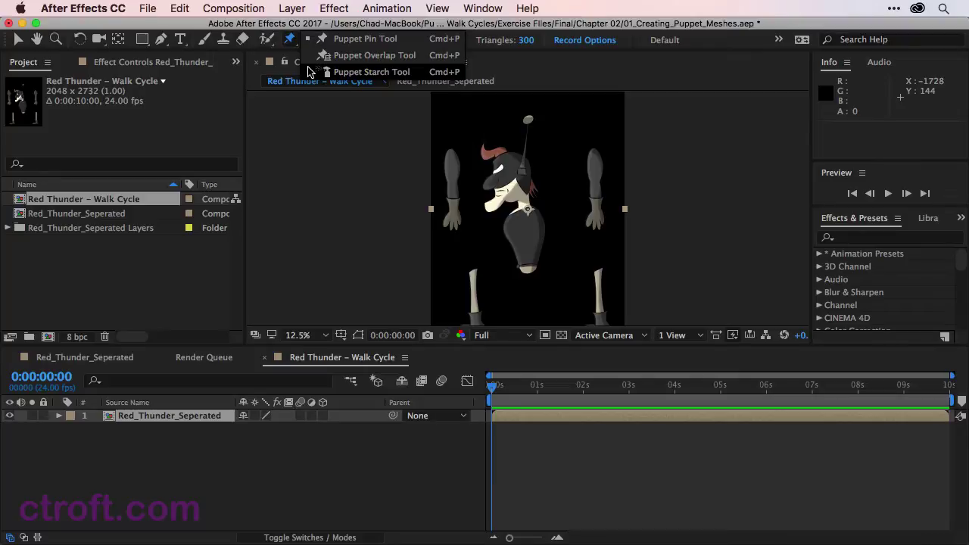
click(356, 39)
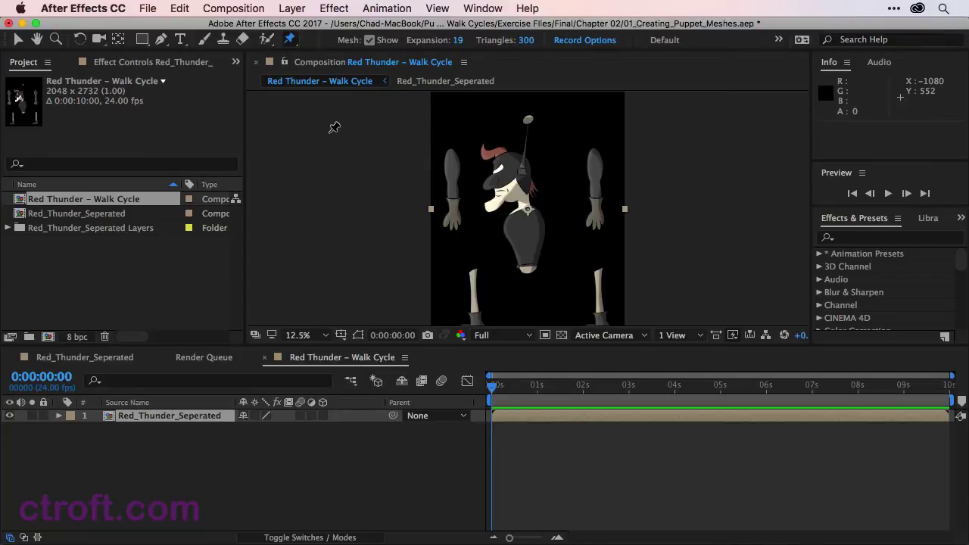
- Pin the left arm at its top, middle and hand, creating puppet Mesh 1
key(period)
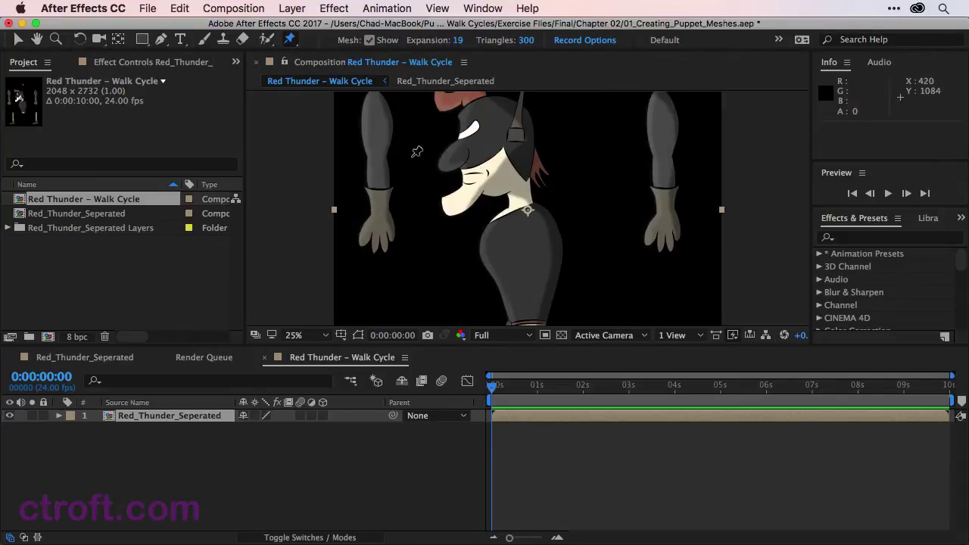
key(space)
drag(411, 141, 447, 165)
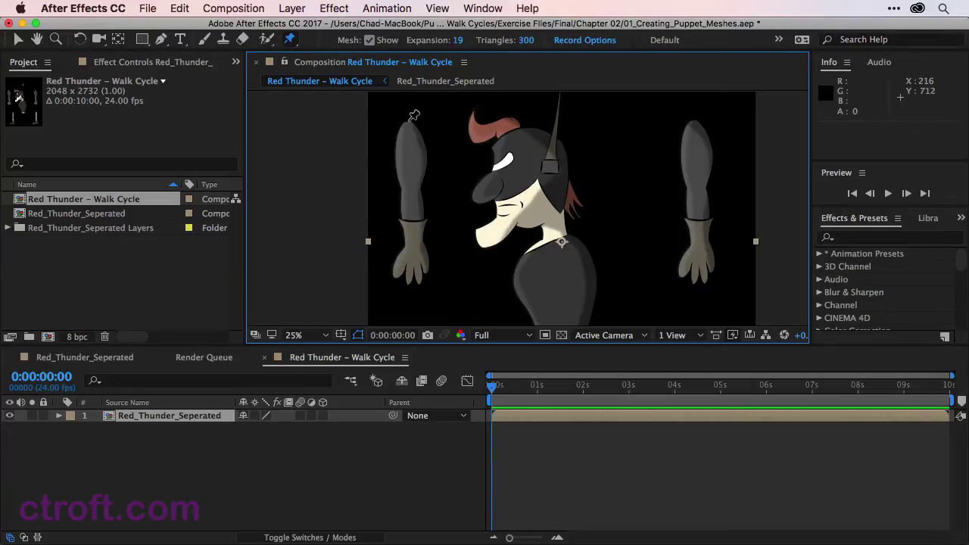
click(414, 117)
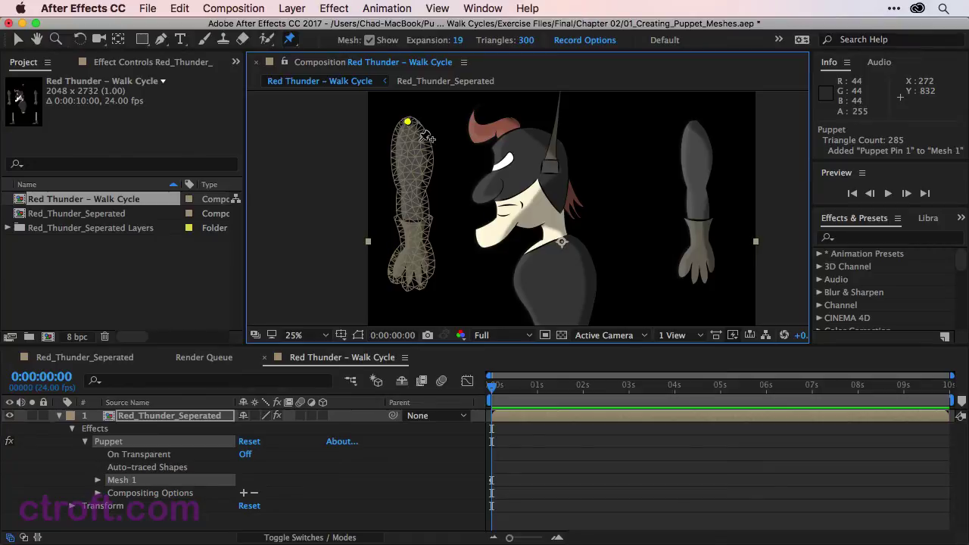
click(409, 185)
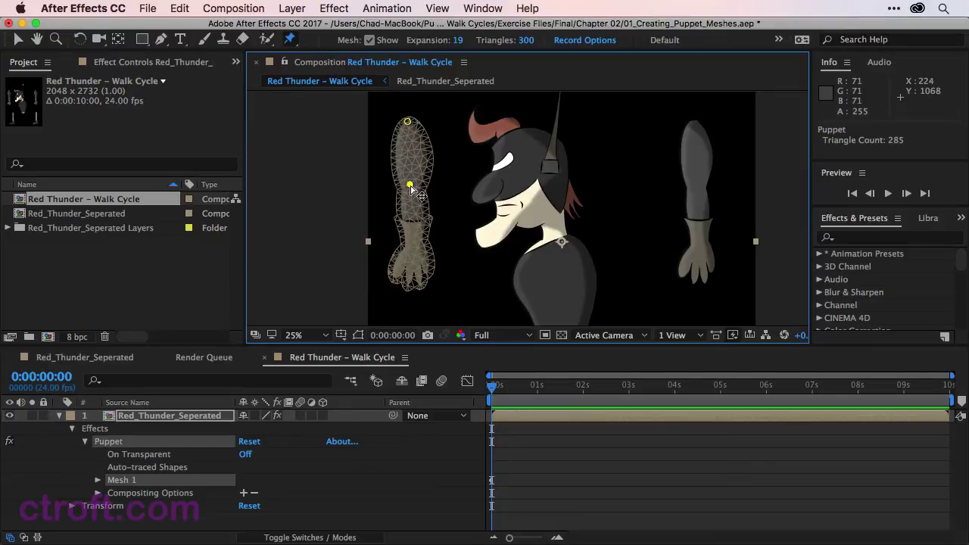
click(412, 279)
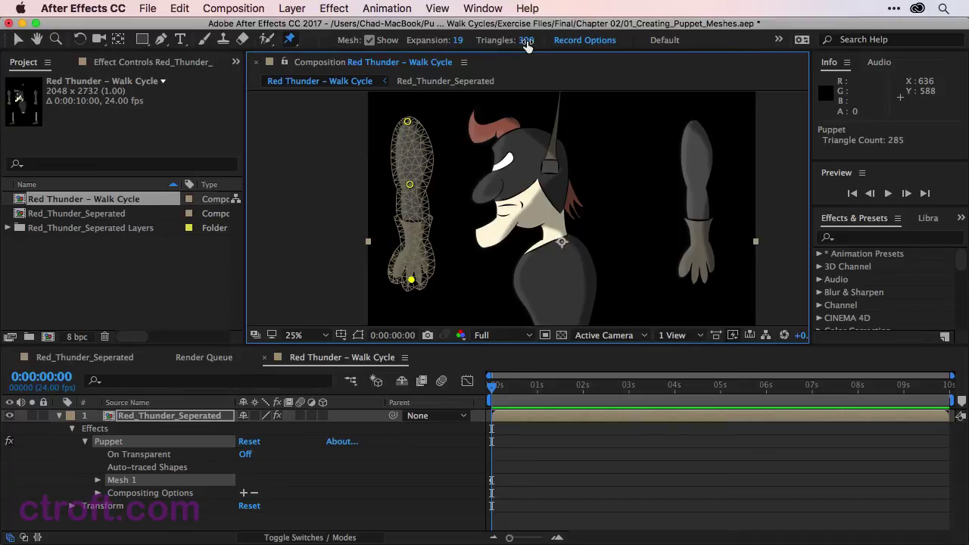
- Lower the puppet mesh Expansion to 5, tightening Mesh 1 to 301 triangles
drag(527, 45, 452, 49)
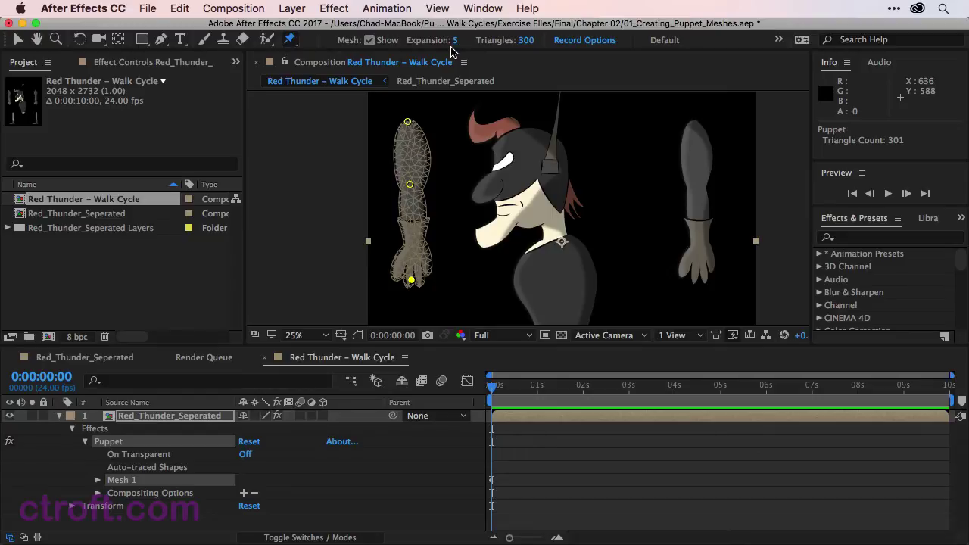
- Pin the right arm at the shoulder, elbow and hand, creating Mesh 2
click(695, 122)
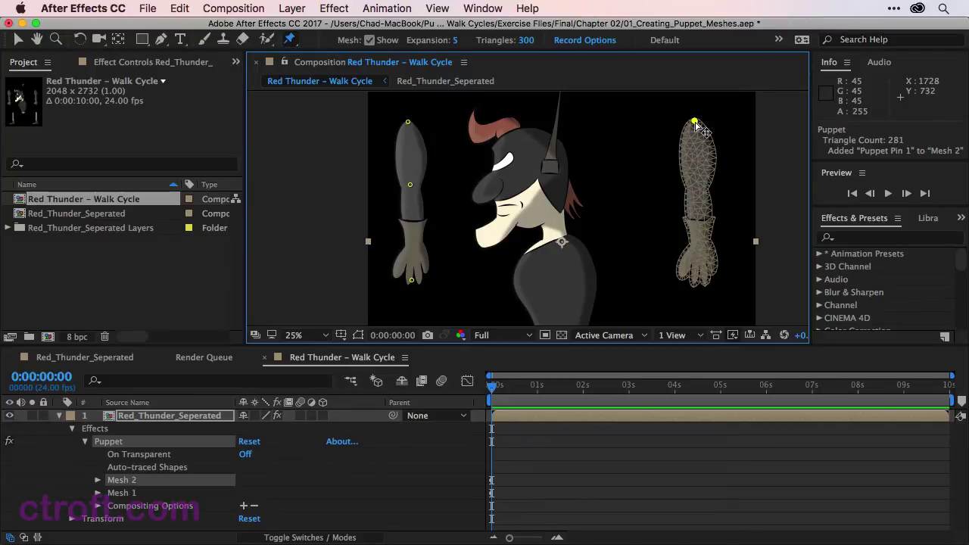
click(697, 181)
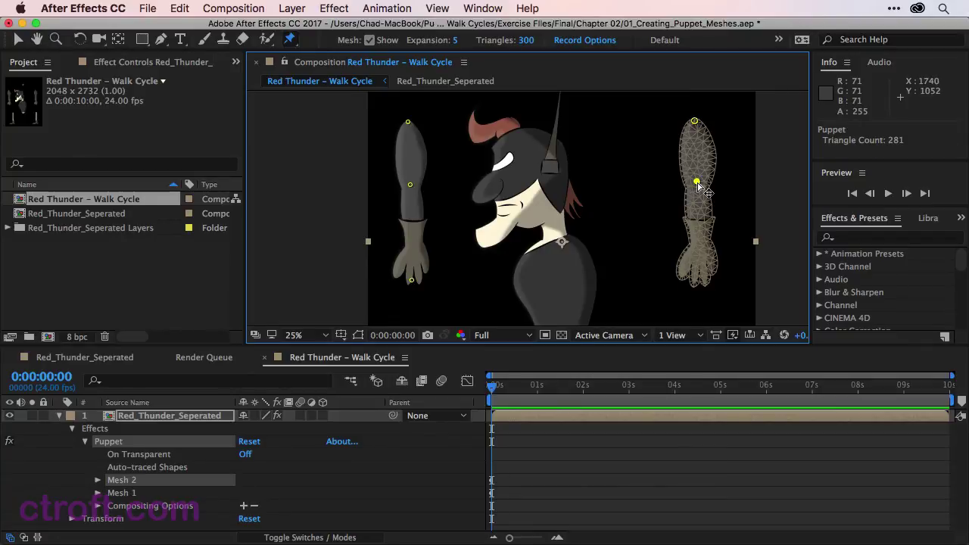
click(699, 281)
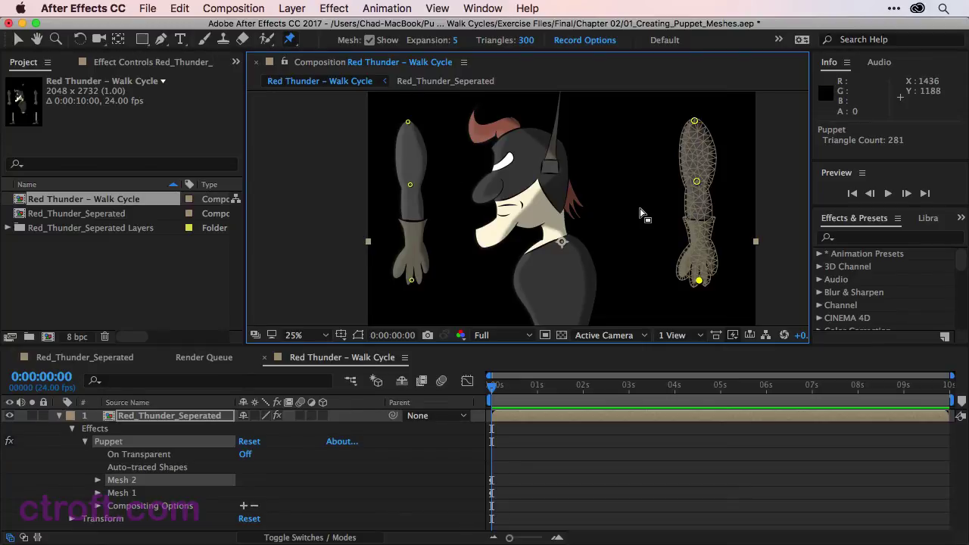
- Pin the left leg at top, knee, toe, heel and back of heel, creating Mesh 3
key(h)
drag(636, 248, 626, 113)
drag(641, 182, 615, 119)
key(super+p)
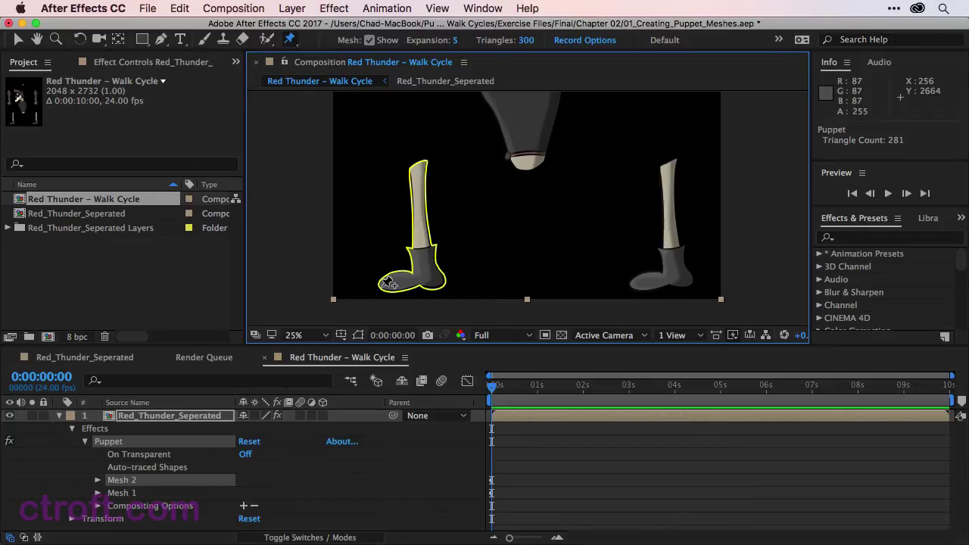
click(417, 163)
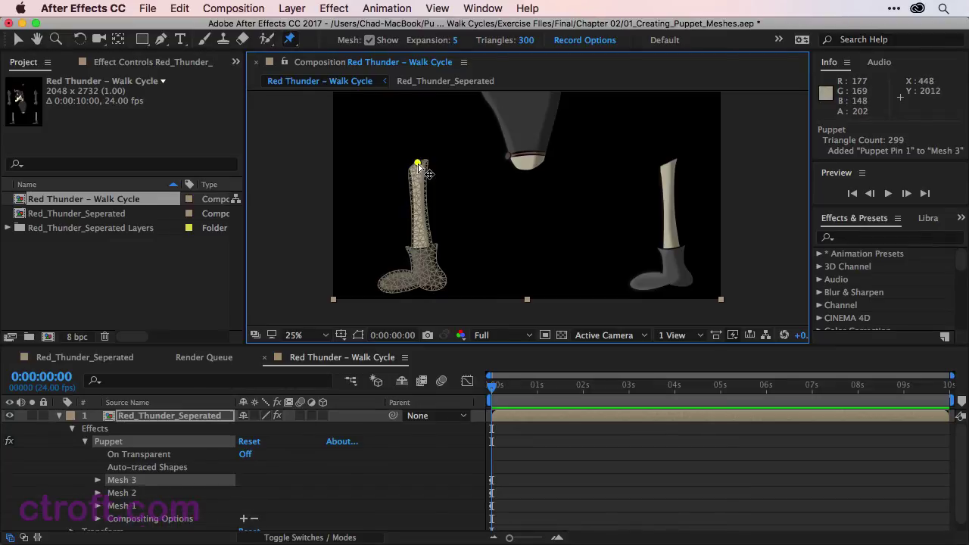
click(413, 205)
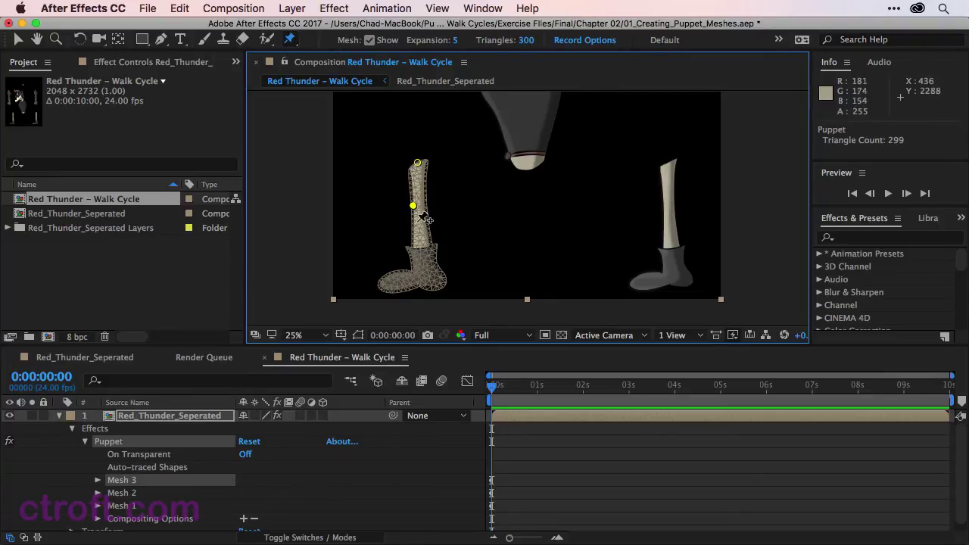
click(386, 287)
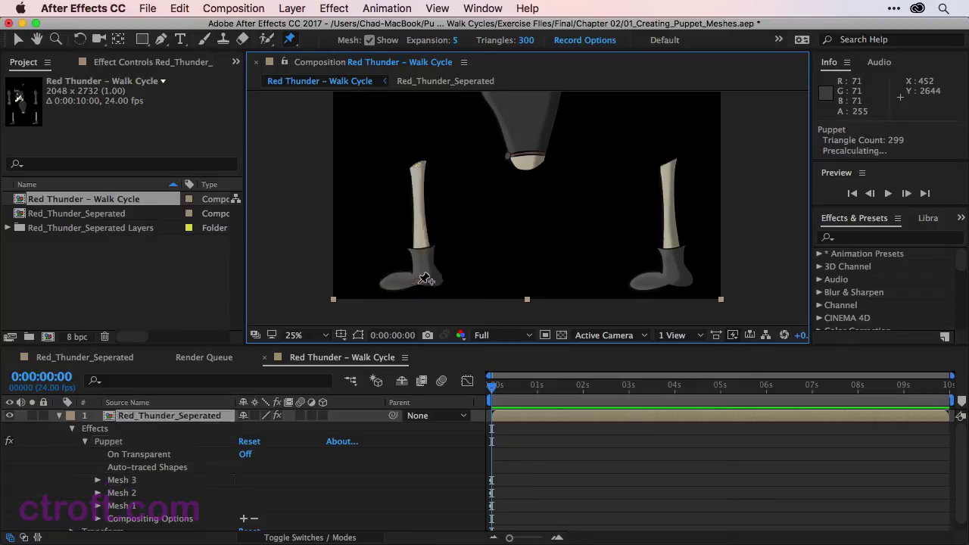
click(418, 282)
click(439, 284)
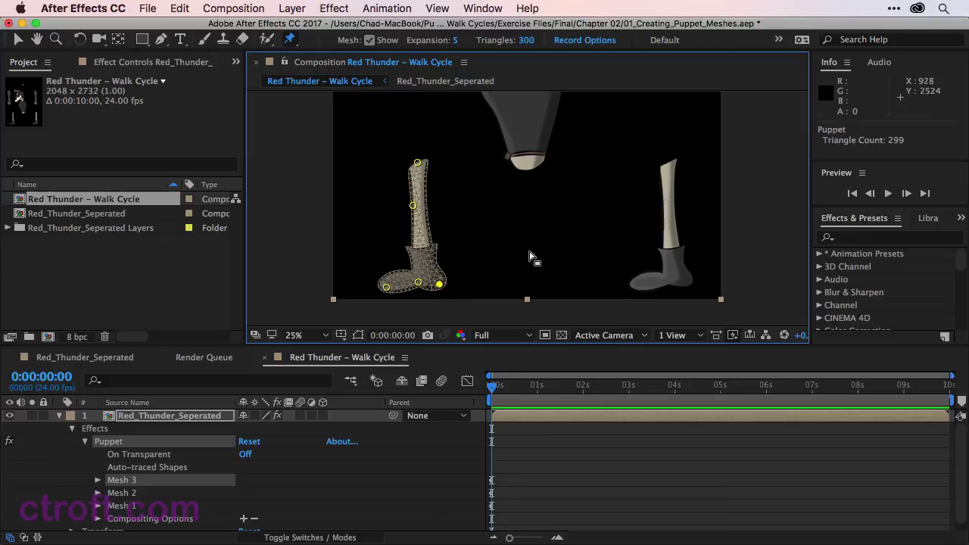
- Pin the right leg at top, knee, back of foot, heel and toe, creating Mesh 4
click(668, 164)
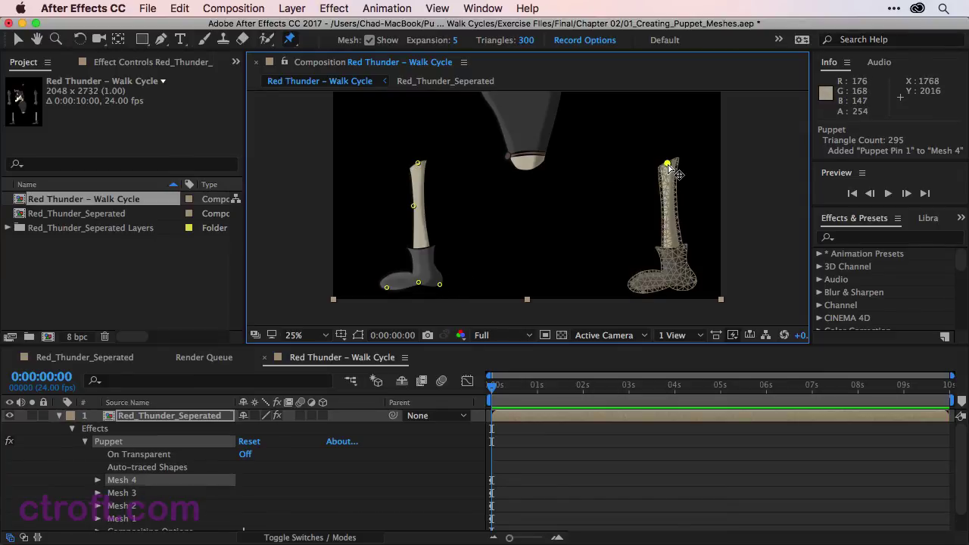
click(663, 206)
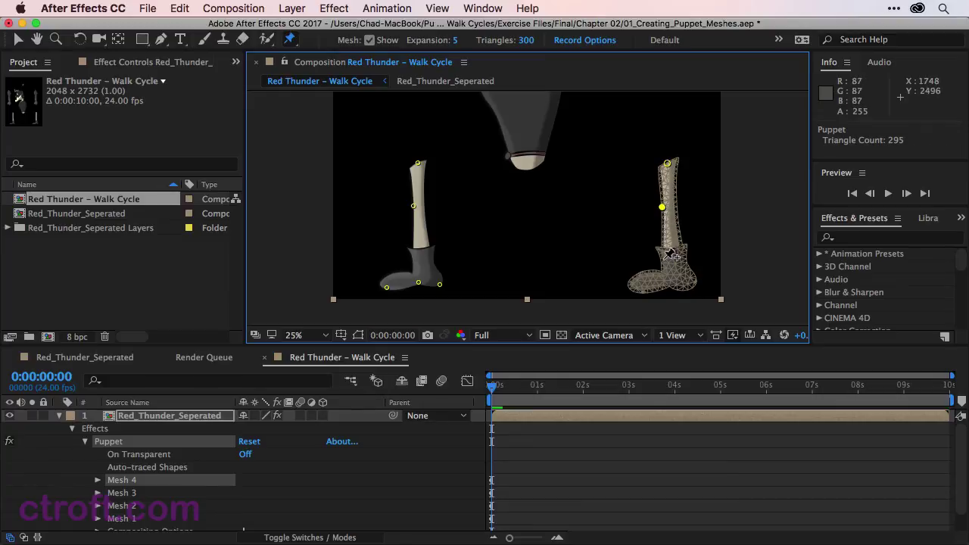
click(637, 288)
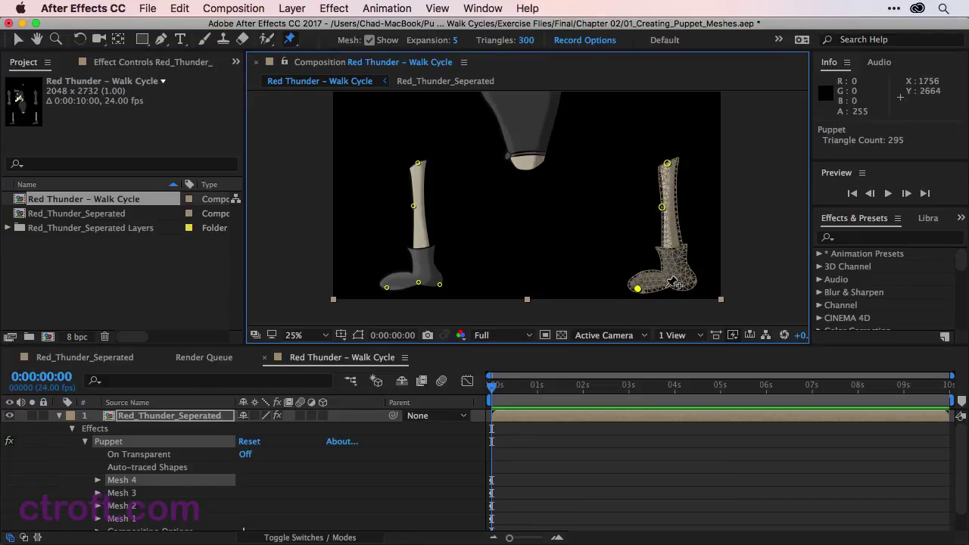
click(669, 283)
click(690, 286)
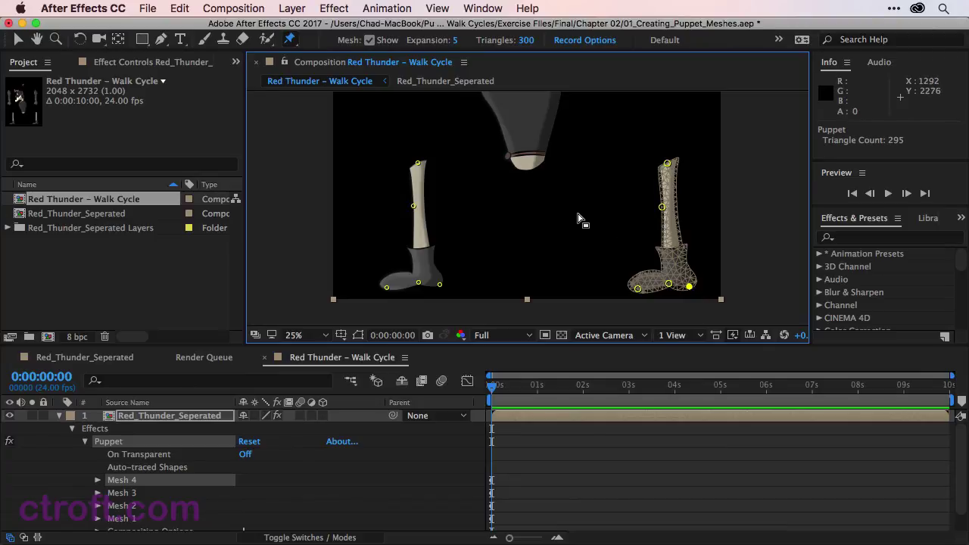
- Pin the head at the antenna tip and red tuft tip, creating Mesh 5
key(h)
drag(584, 216, 591, 317)
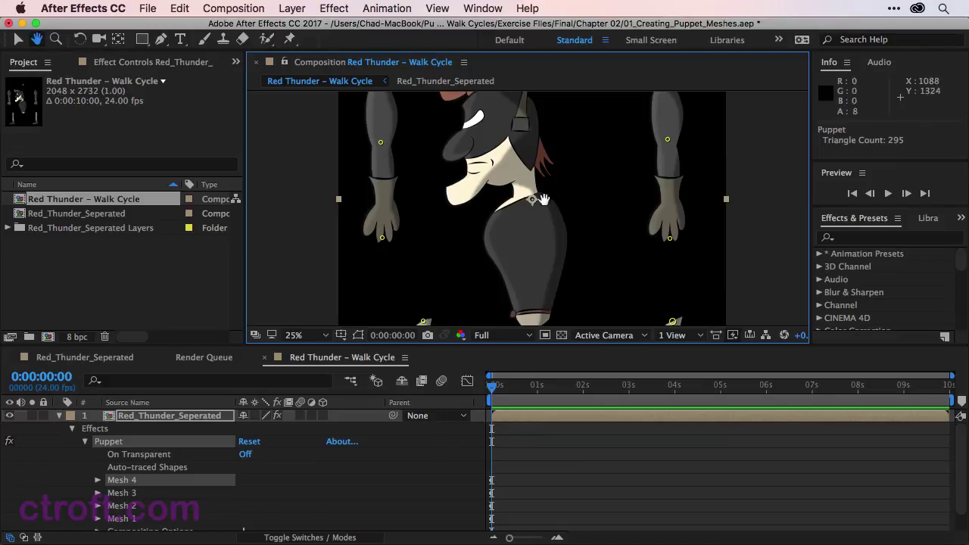
drag(583, 180, 604, 293)
key(super+p)
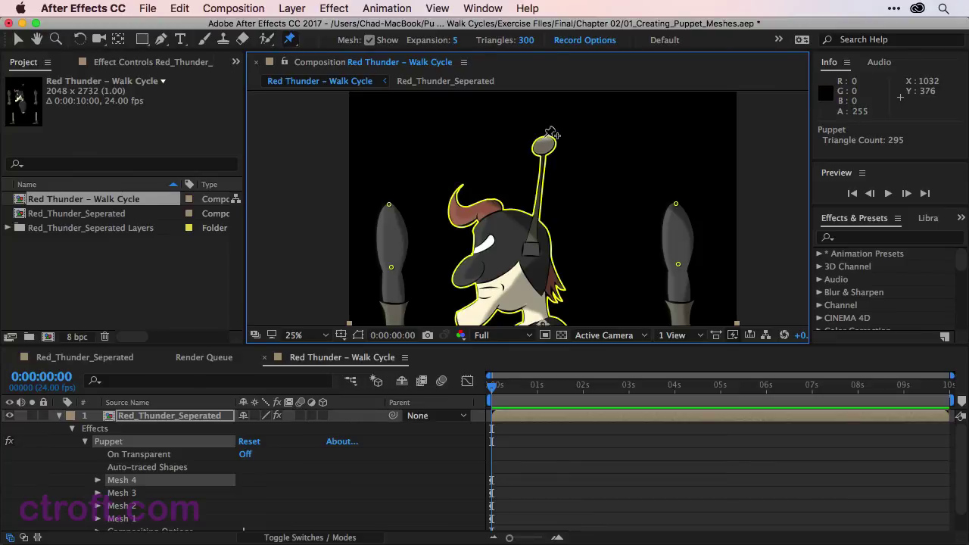
click(545, 136)
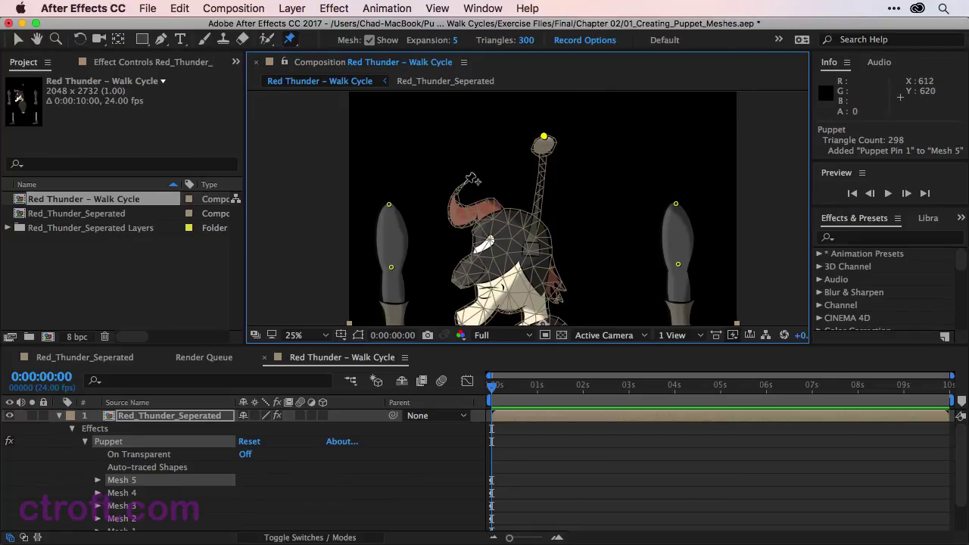
click(463, 182)
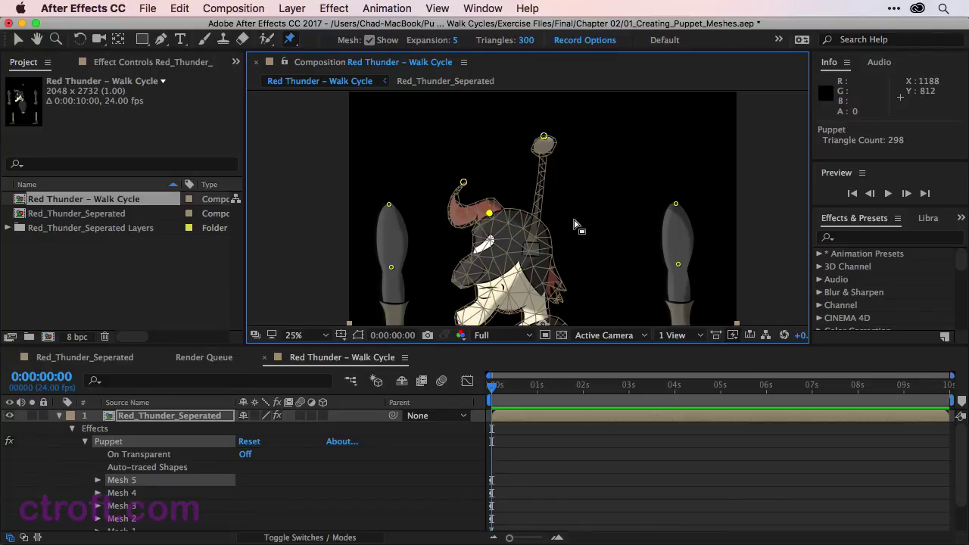
key(h)
drag(584, 231, 580, 138)
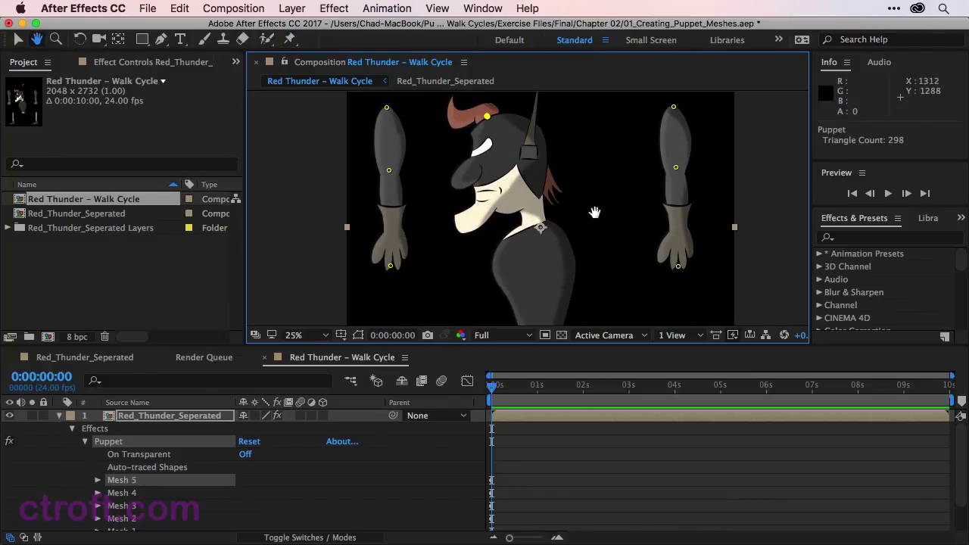
- Add Mesh 5 pins at the neck, mid-torso and bottom of the torso
drag(594, 196, 587, 164)
key(super+p)
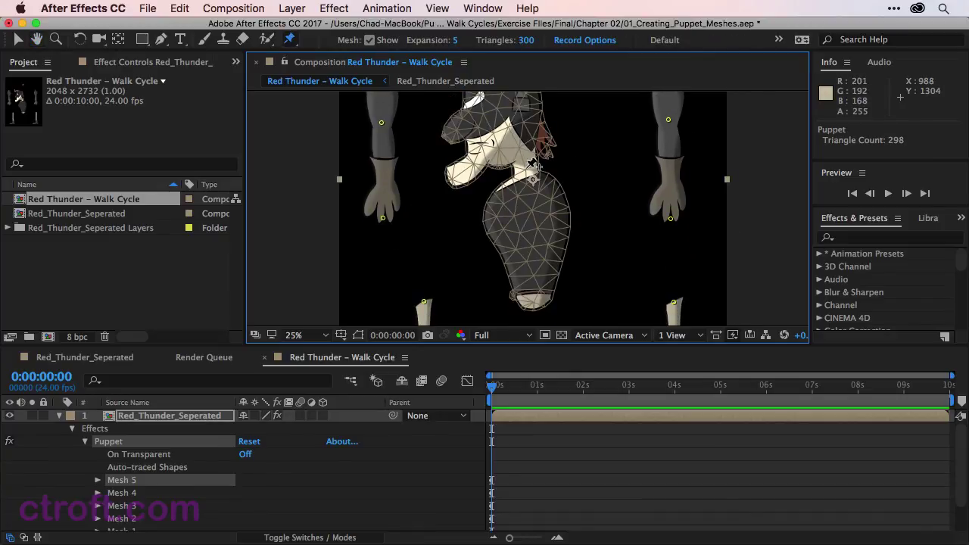
click(525, 168)
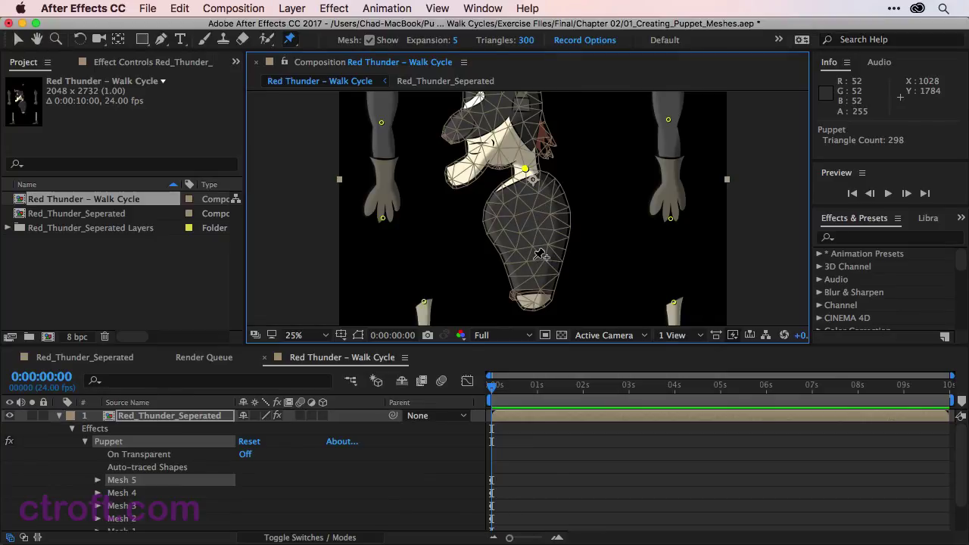
click(532, 253)
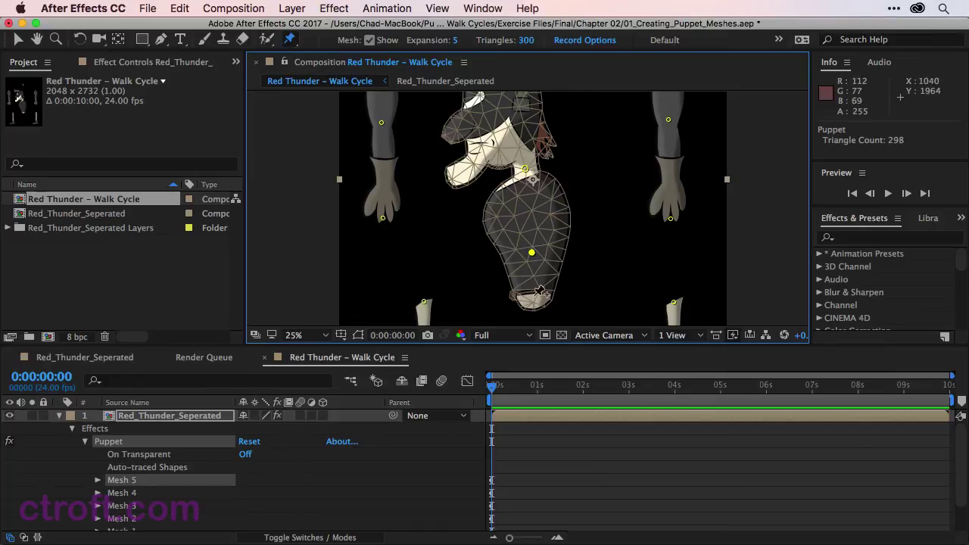
click(535, 306)
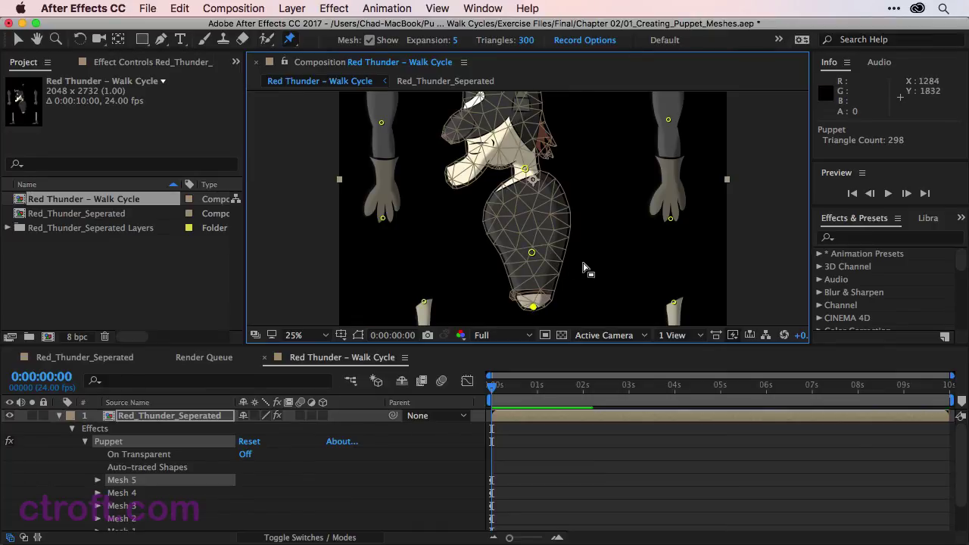